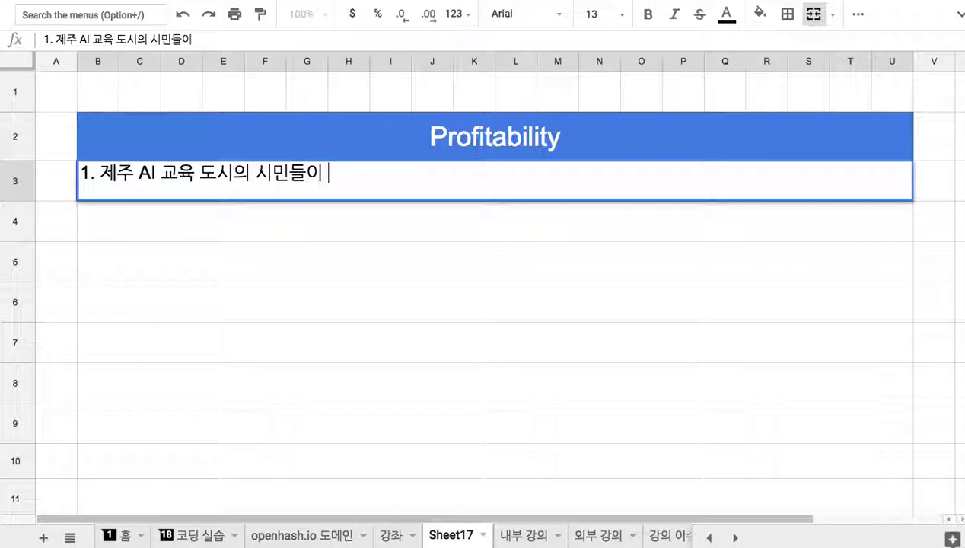
Step: Complete the entry in row 3 so it reads "1. 제주 AI 교육 도시의 시민들이 제안하는 사업 또는 프로젝트의 타당성 분석"
type("는 사업")
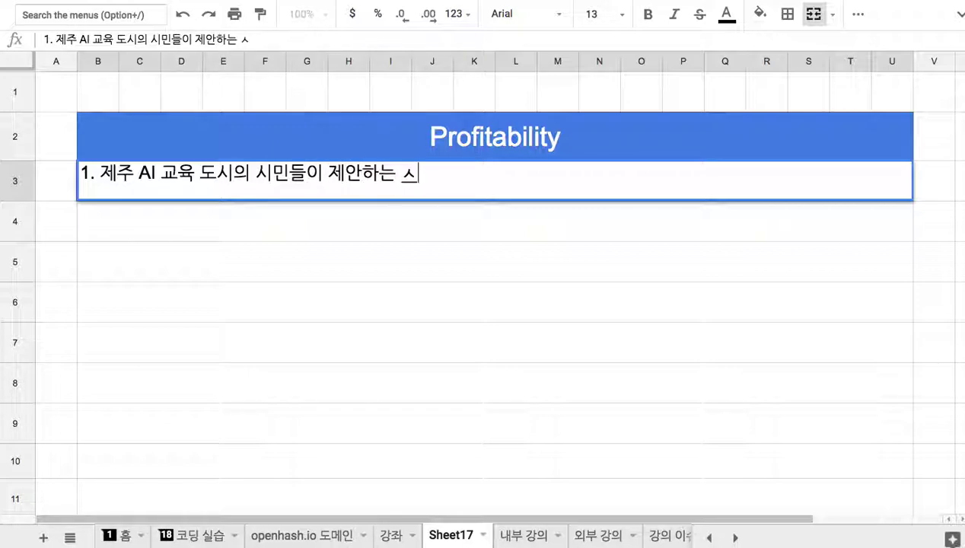
type(" 또는")
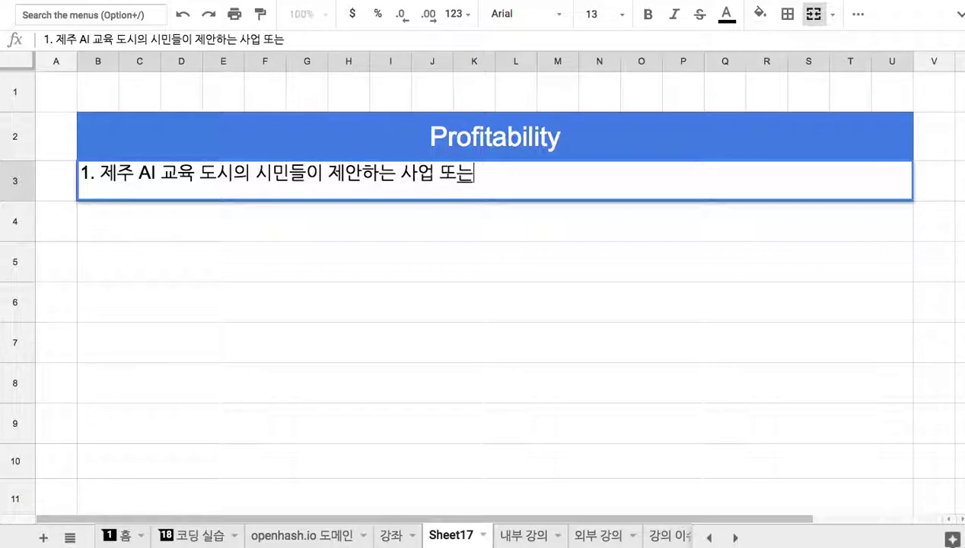
type(" 프로젝ㅌ트의 타다")
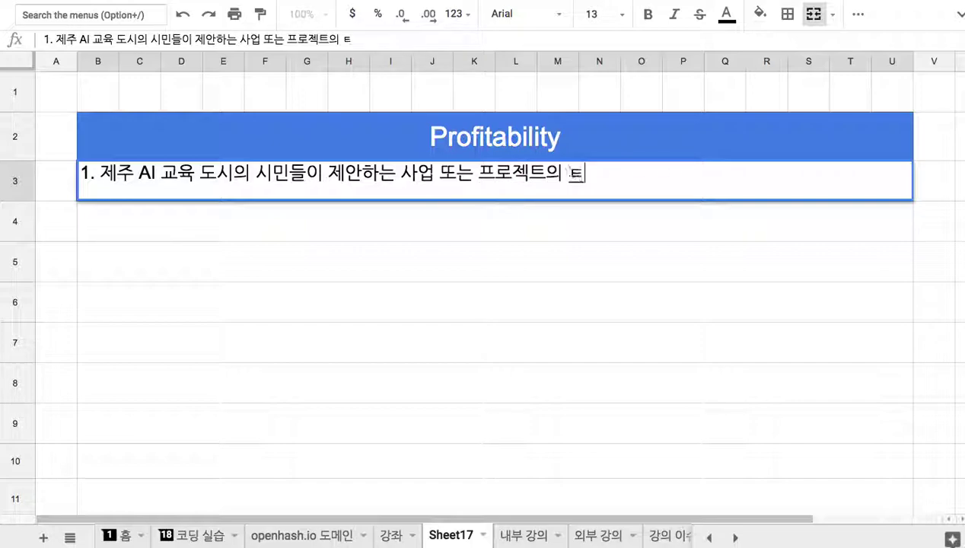
type("당성 분석")
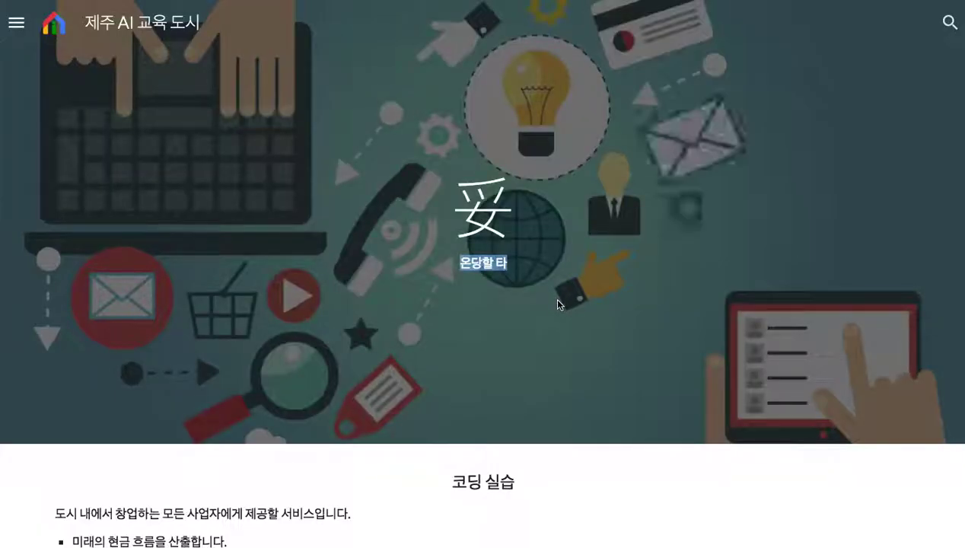
scroll(558, 304, "down", 3)
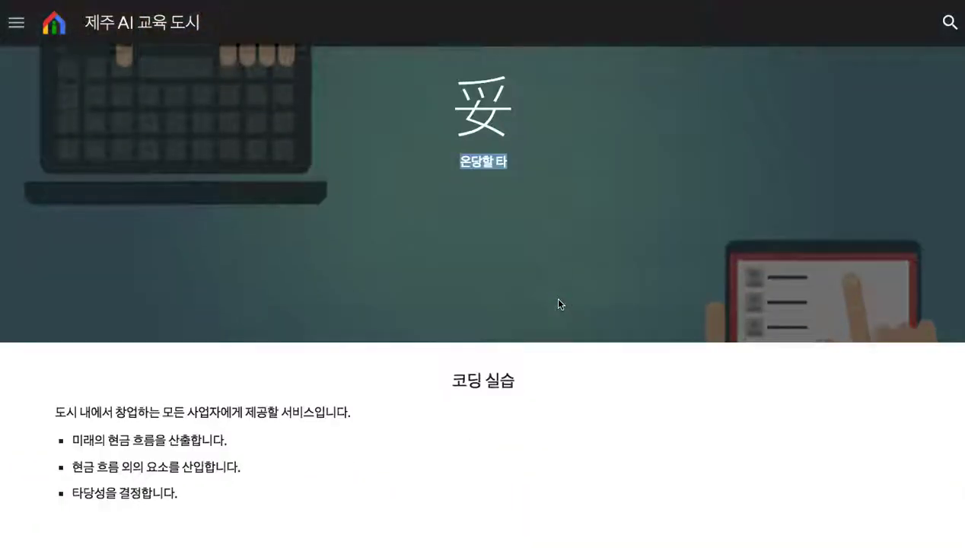
scroll(558, 304, "down", 2)
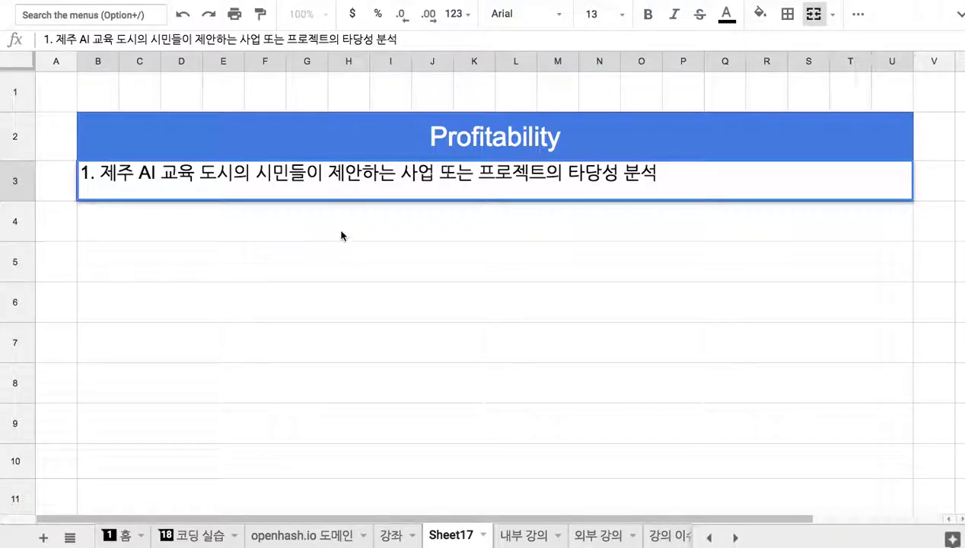
Step: Enter the second heading "2. 교육도시의 역할" in the merged cell of row 4
left_click(341, 235)
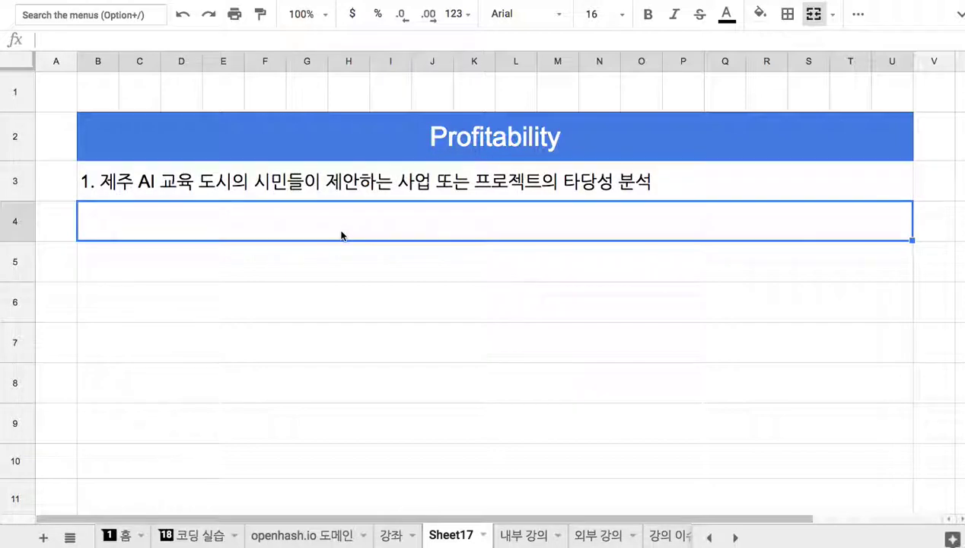
type("2. 교육ㄷ")
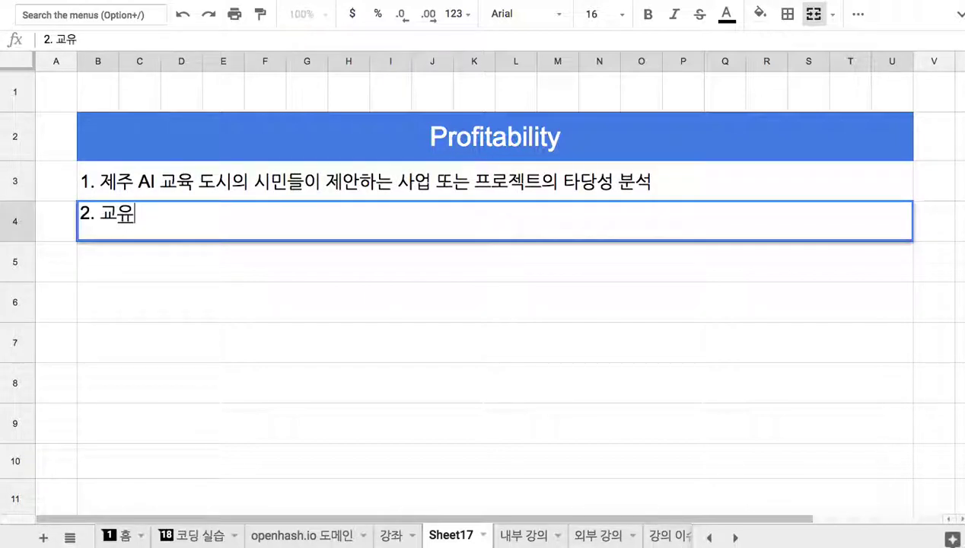
type("도시의 역할")
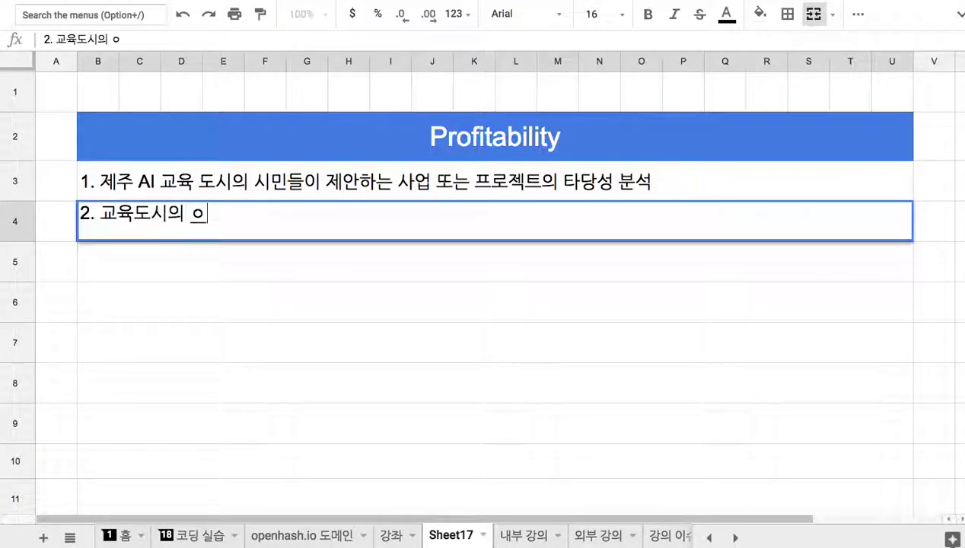
key("Return")
Step: Enter the first sub-item "1) OASIS 교육" in row 5 under the 교육도시의 역할 heading
type("1))")
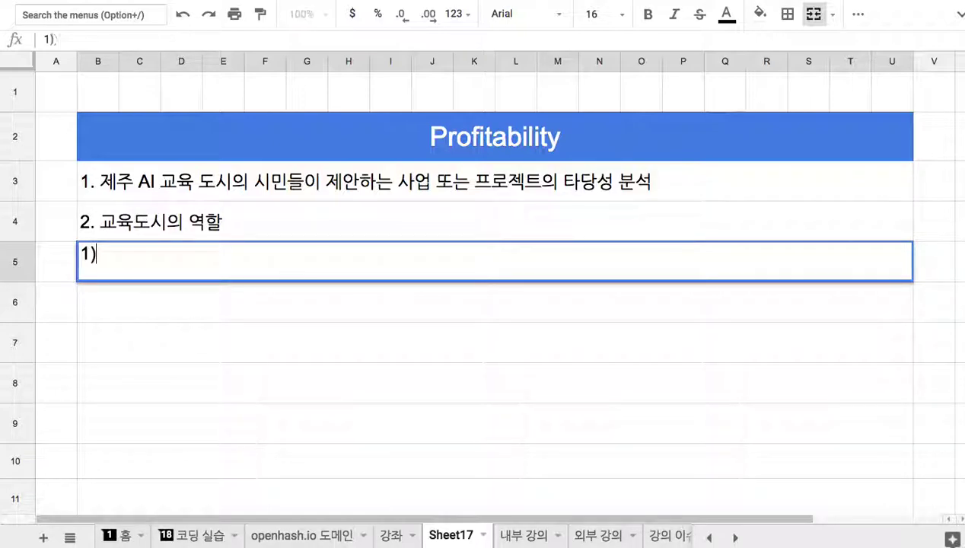
key("BackSpace")
key("BackSpace")
type("교육")
left_click(106, 259)
type("OASIS")
Step: Enter the second sub-item "2) 사람사는 도시" in row 6
left_click(163, 312)
type("2) t")
key("BackSpace")
type("tkfk")
key("BackSpace")
key("BackSpace")
key("BackSpace")
key("BackSpace")
type("살람사는 도시")
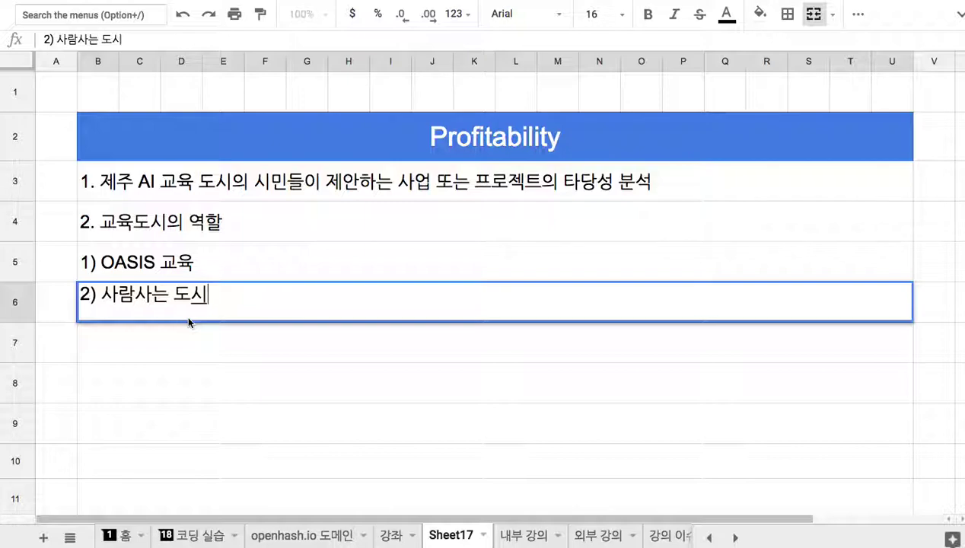
key("Return")
Step: Enter the third sub-item "3) 지속가능한 삶의 양식을 찾고 시험하는 장소" in row 7
type("3) ")
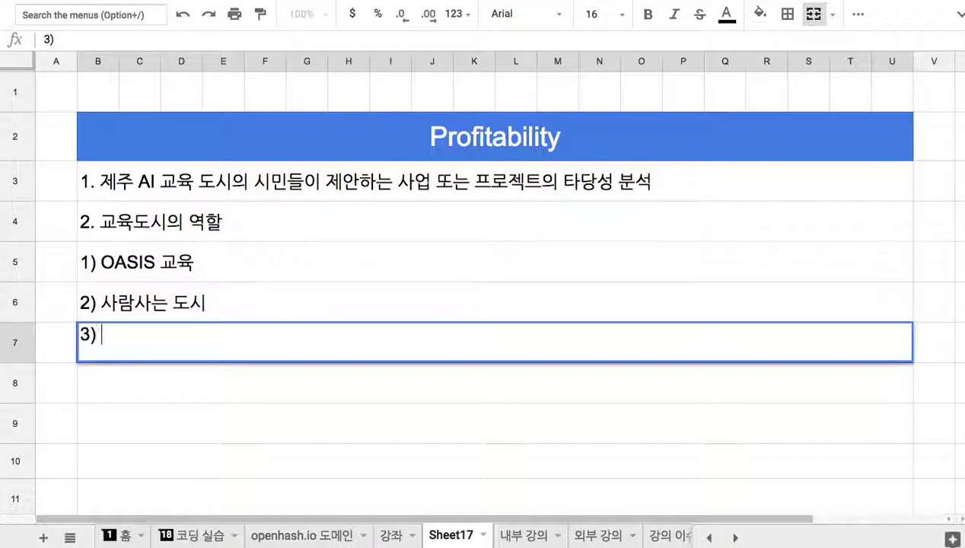
type("지속")
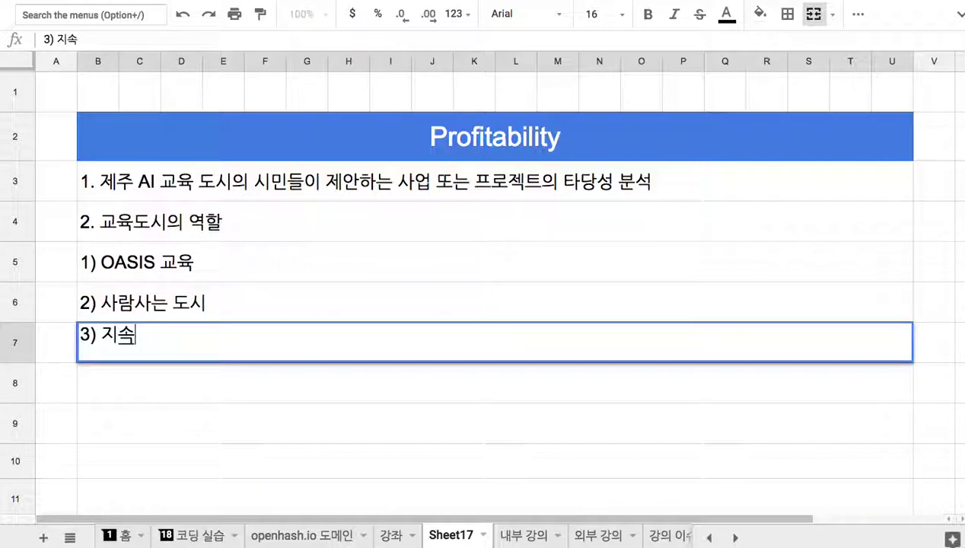
type("간능한 삶의 패")
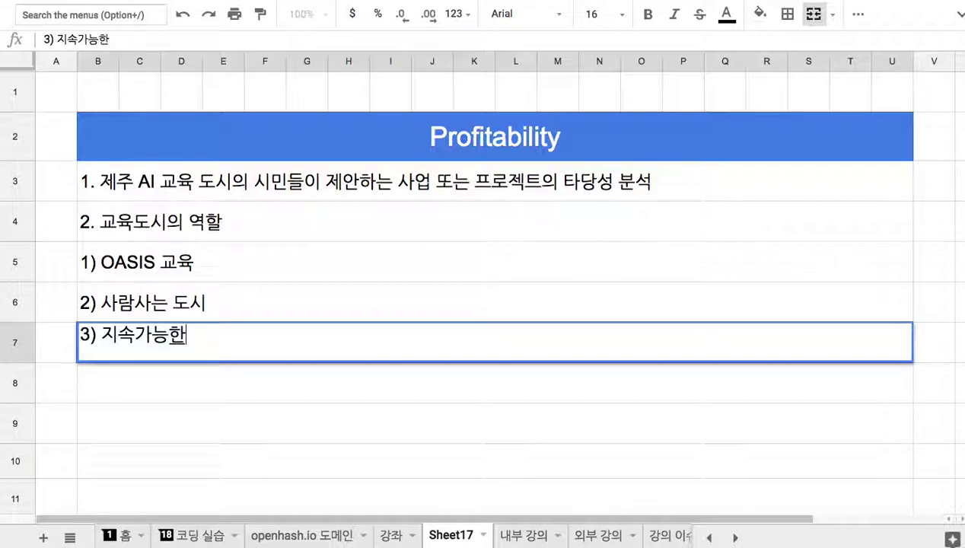
key("BackSpace")
key("BackSpace")
key("BackSpace")
type("양식을")
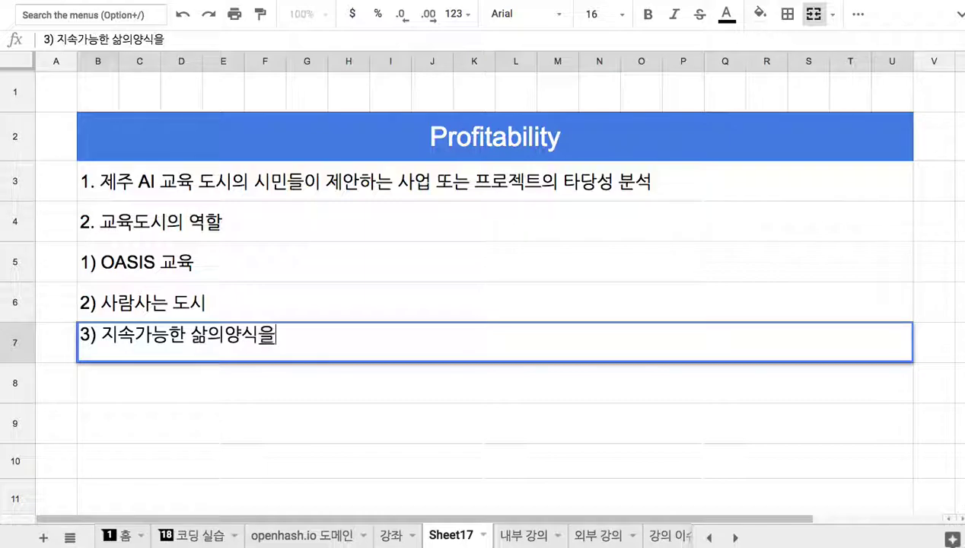
type(" 찾")
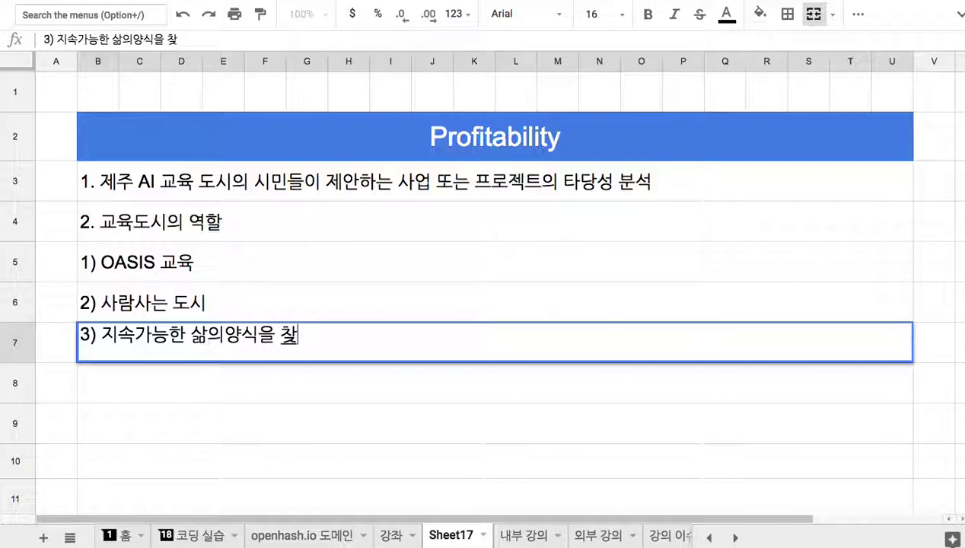
type("고 시험하는 장소")
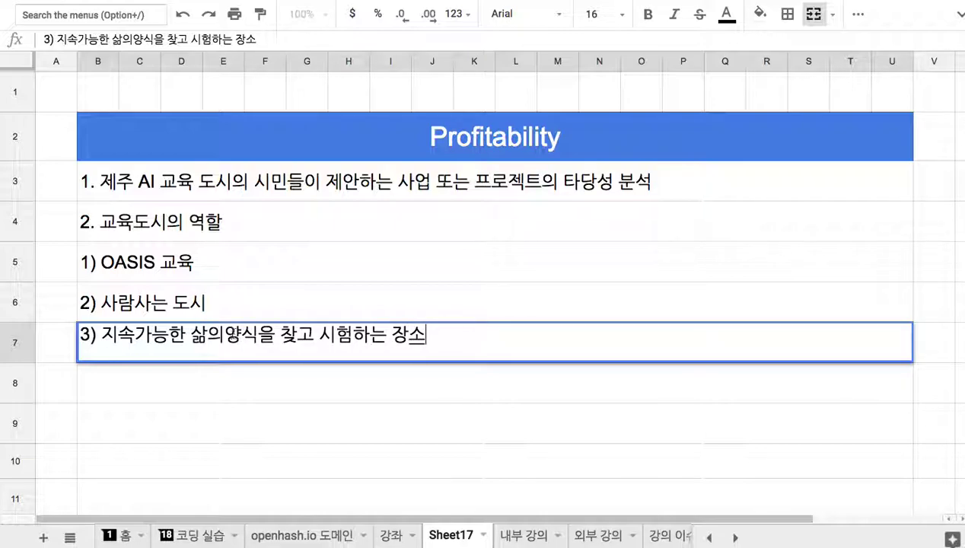
left_click(225, 335)
left_click_drag(102, 335, 169, 341)
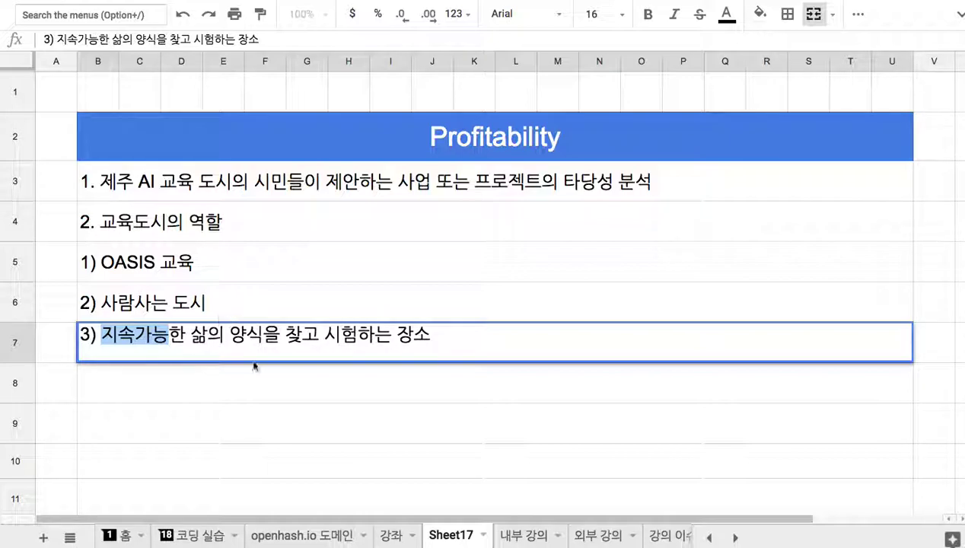
left_click(187, 221)
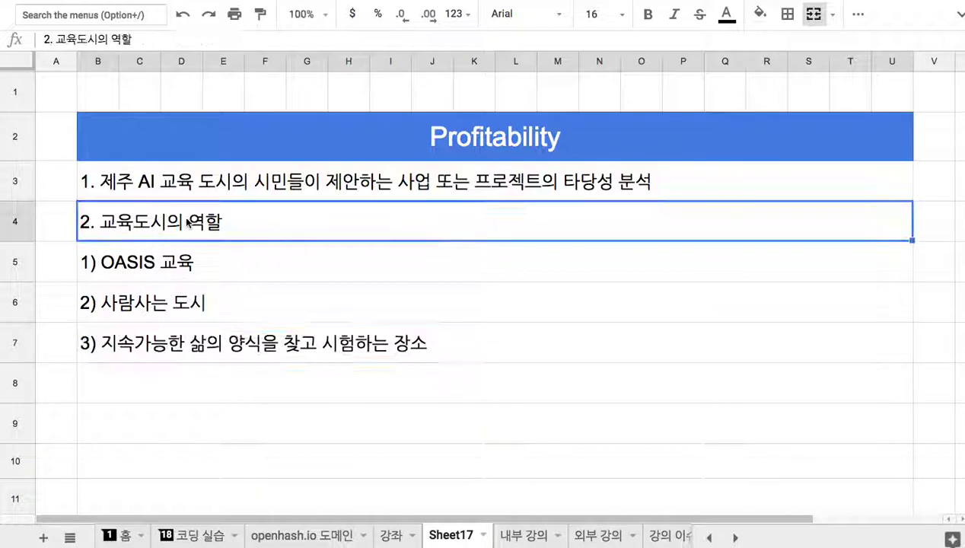
Step: Enter the fourth sub-item "4) 자본주의적인 도시 => 영리성 판단" in row 8
left_click(244, 375)
type("4)")
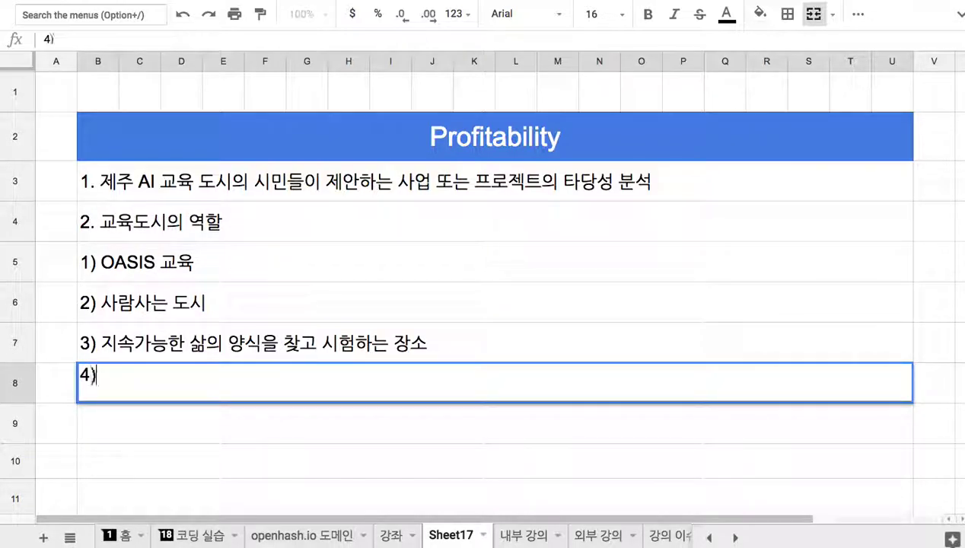
type(" 자본")
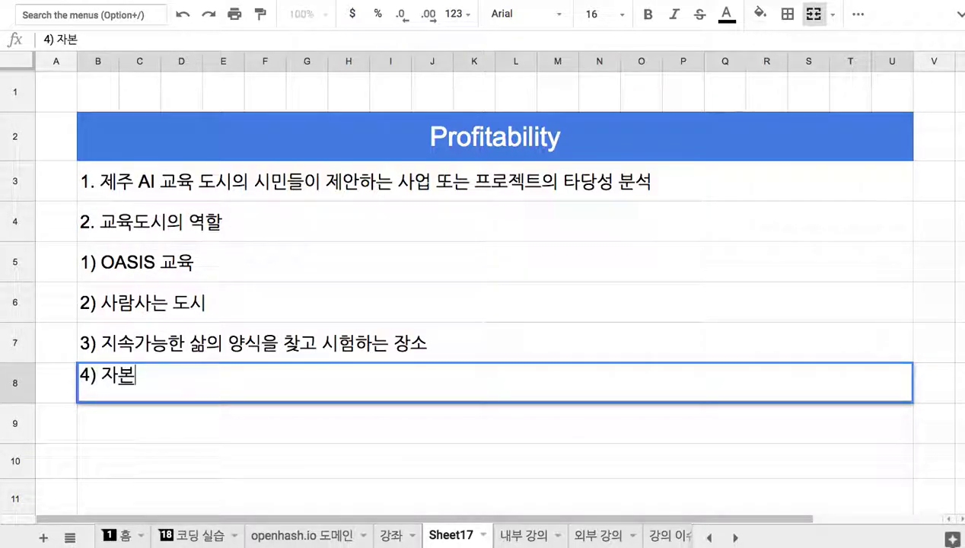
type("주의적인 도시")
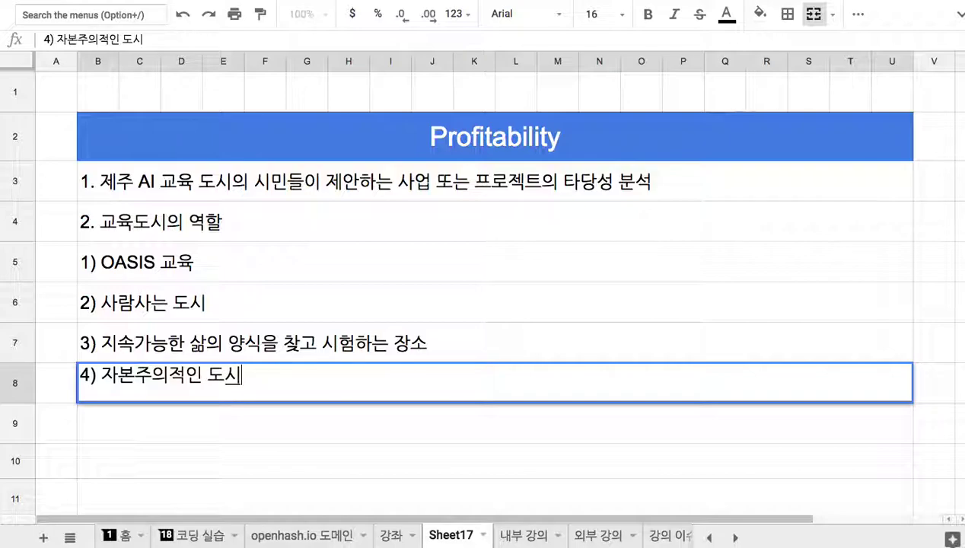
type(" => ")
type("영리성")
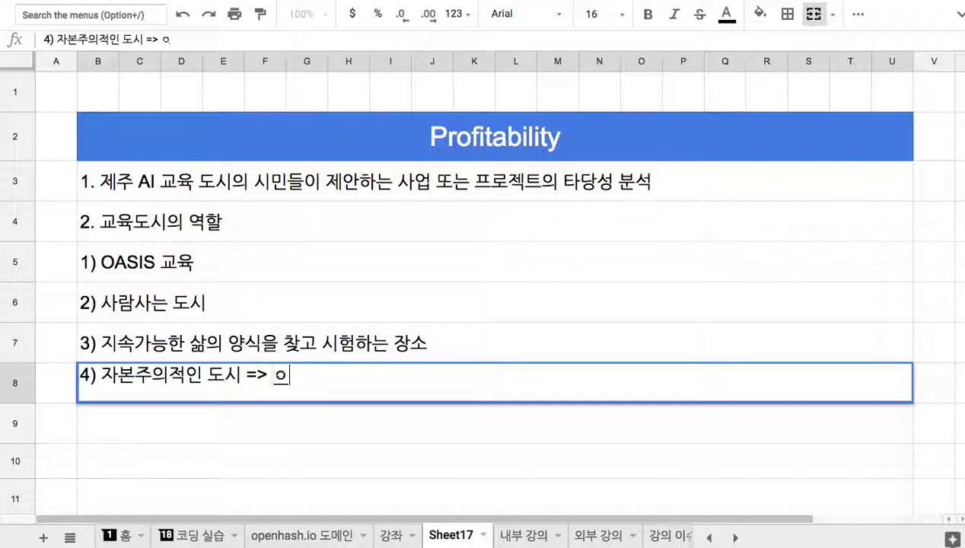
type(" 판단")
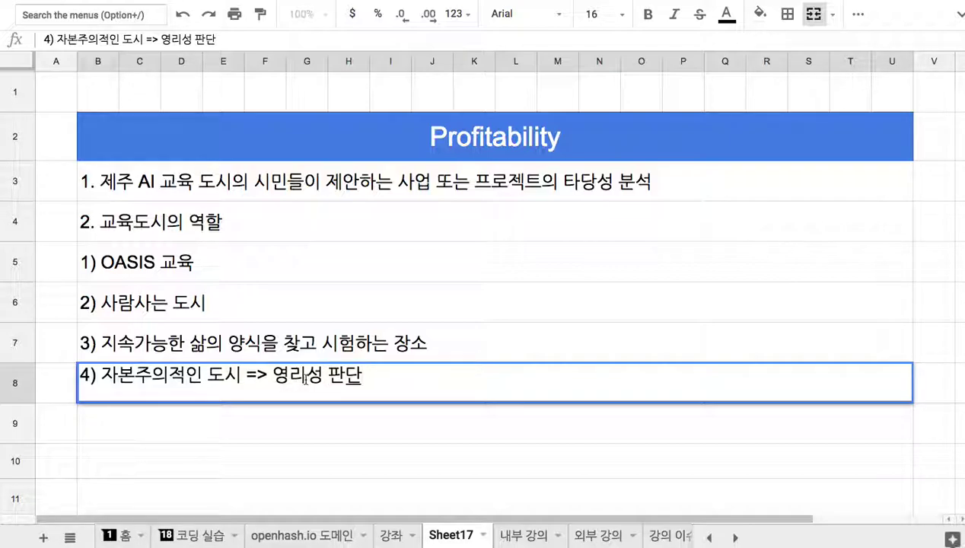
Step: Expand the row 8 text after the arrow so it reads "제반 프로젝트의 영리성 판단하고, 사업을 추진"
left_click(280, 380)
type("제반 프로젝트의")
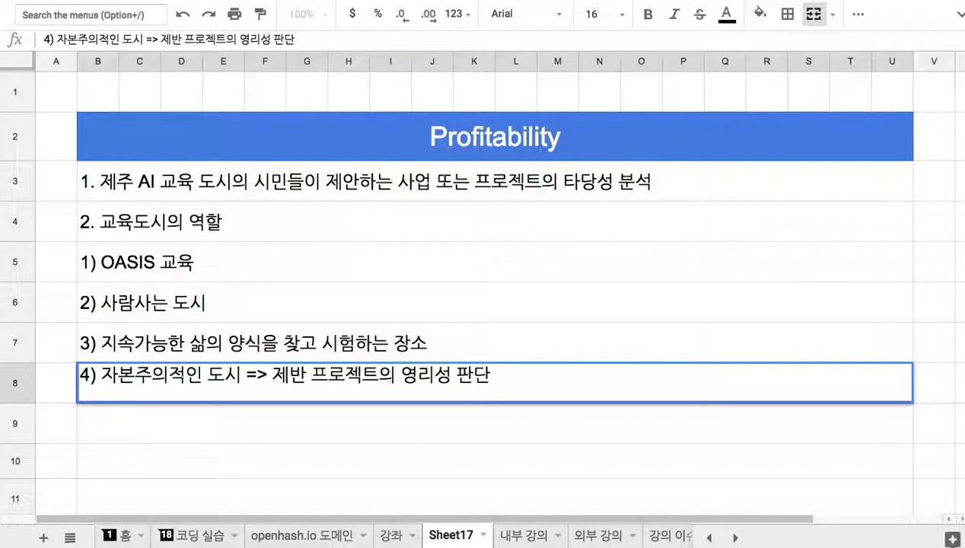
left_click(498, 378)
type("하고, 사업을 추진하는 ")
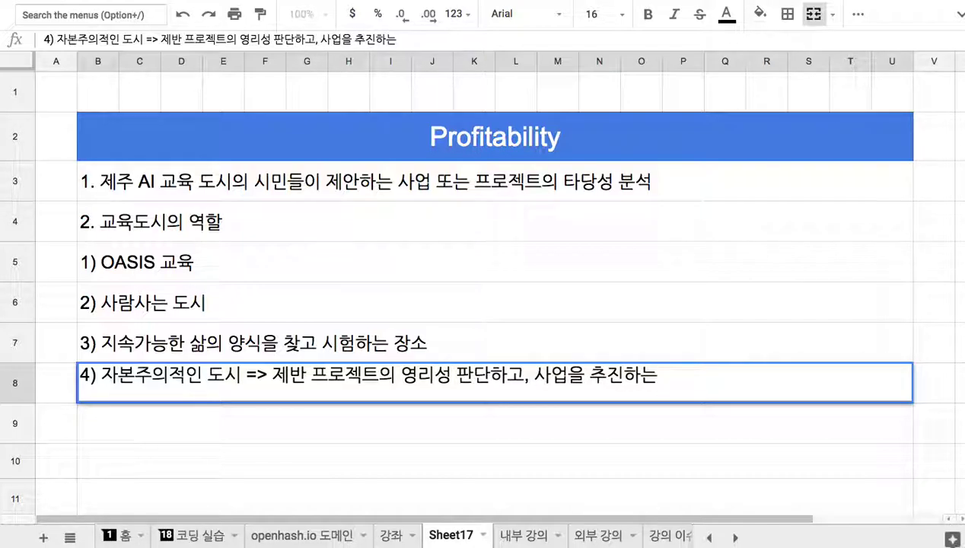
type("도시")
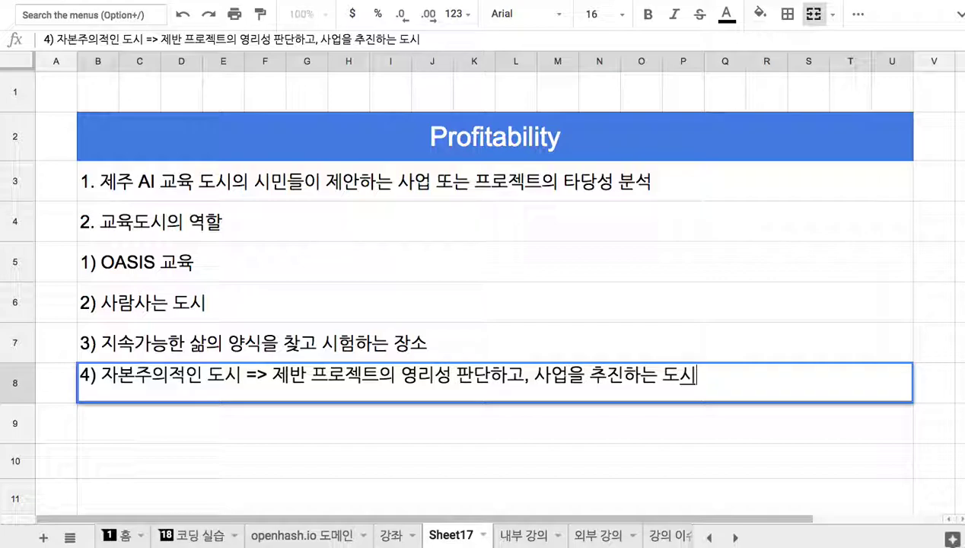
key("BackSpace")
key("BackSpace")
key("BackSpace")
key("BackSpace")
key("BackSpace")
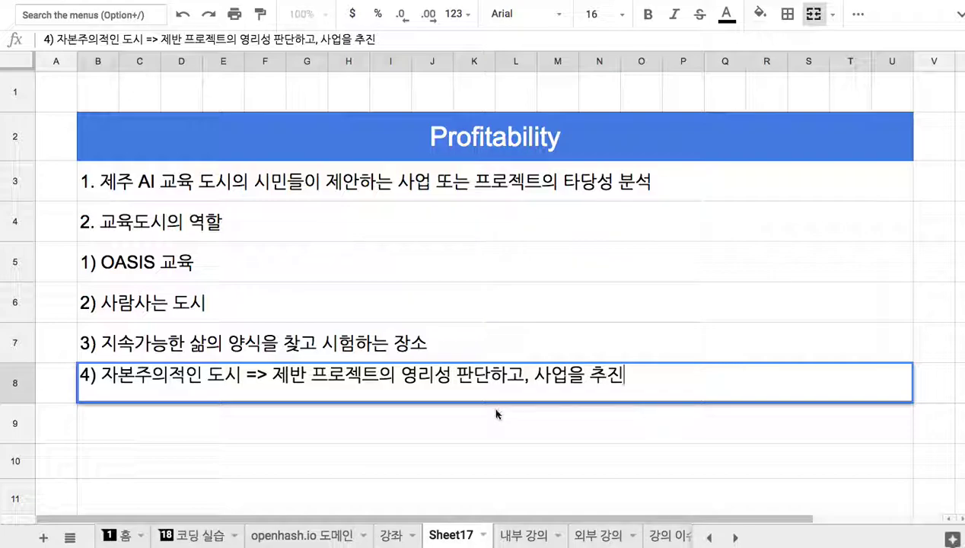
left_click(451, 420)
left_click(456, 392)
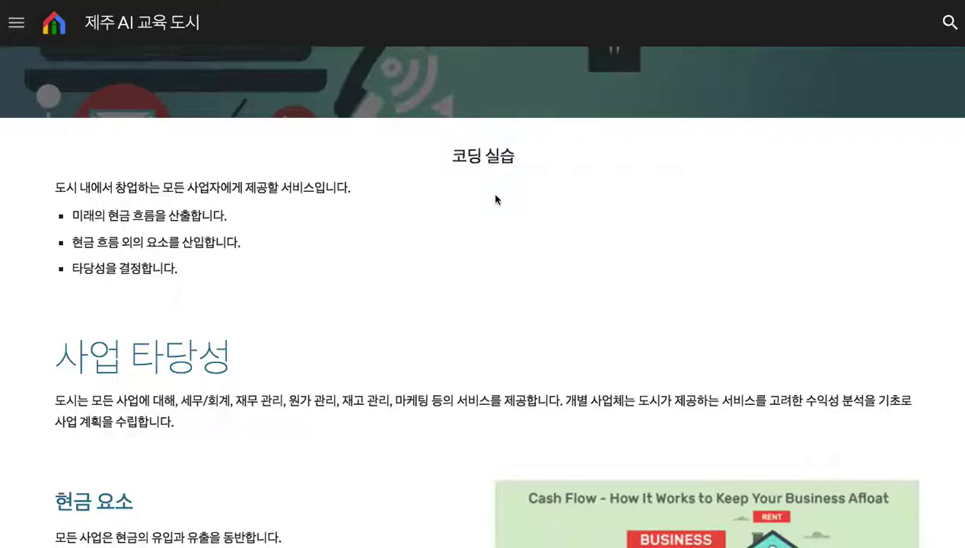
scroll(494, 199, "up", 4)
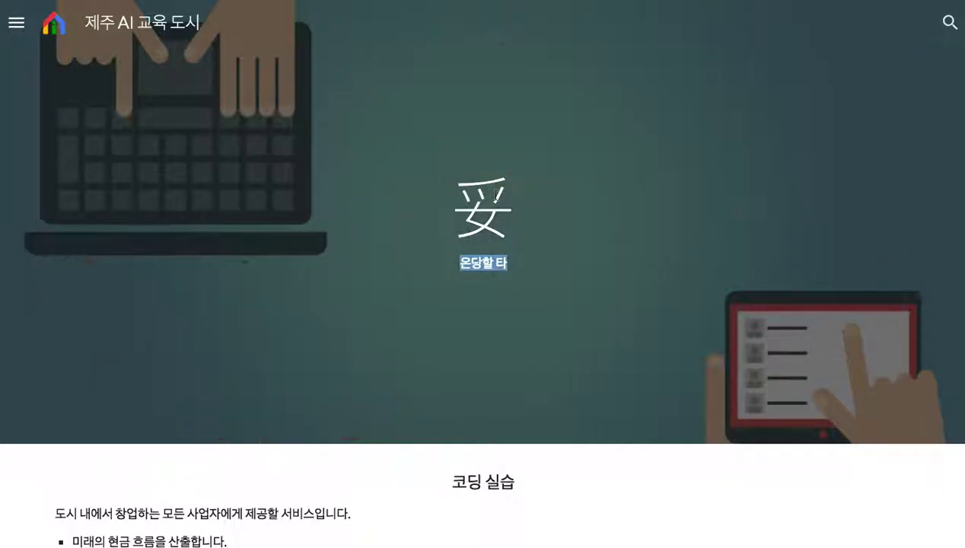
scroll(495, 195, "down", 1)
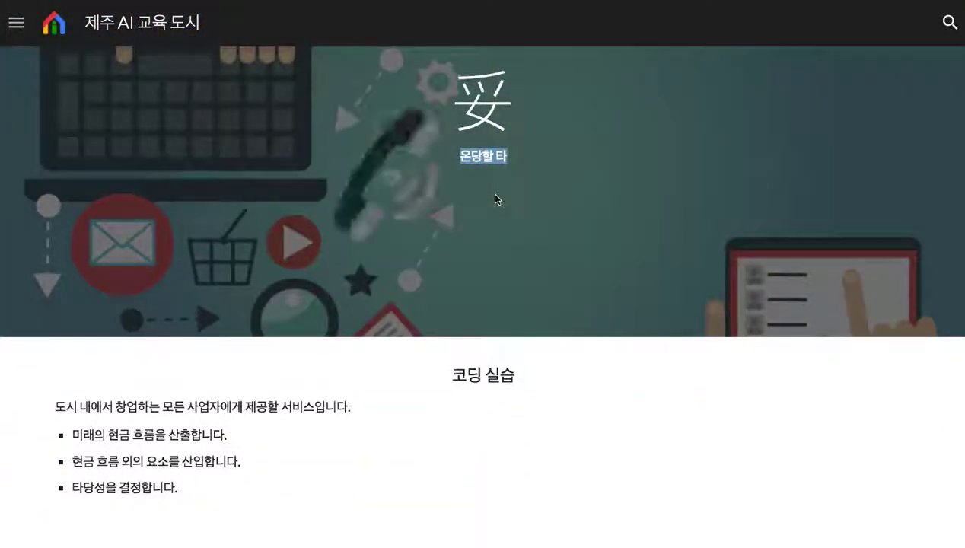
scroll(495, 199, "down", 4)
scroll(496, 200, "down", 6)
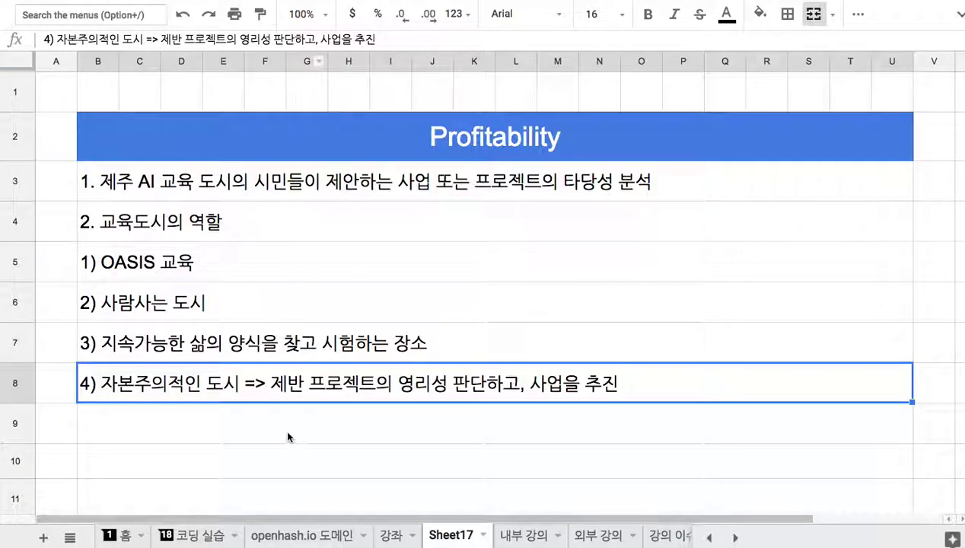
Step: Enter the third main item "3. 제주 AI 교육 도시 그 자체가 시범적으로 수익성 분석 대상" in row 9
left_click(288, 434)
type("3")
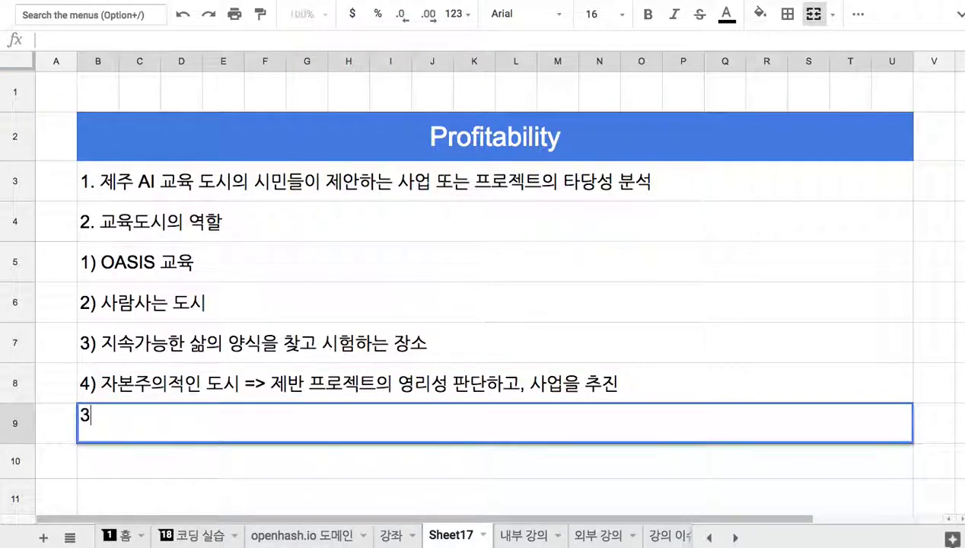
type(". 제")
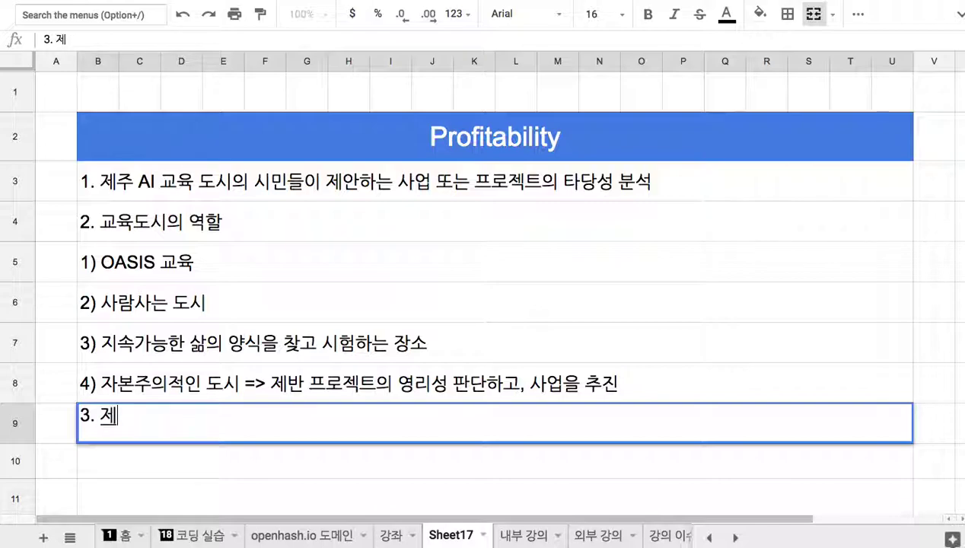
type("주 AI 교")
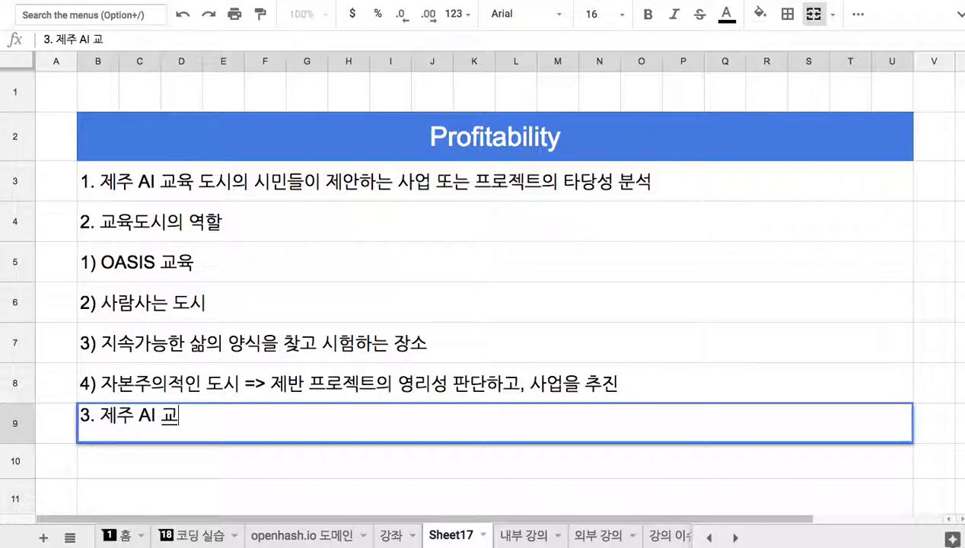
type("육 도시 ㄱ그 자체가 ㅅ")
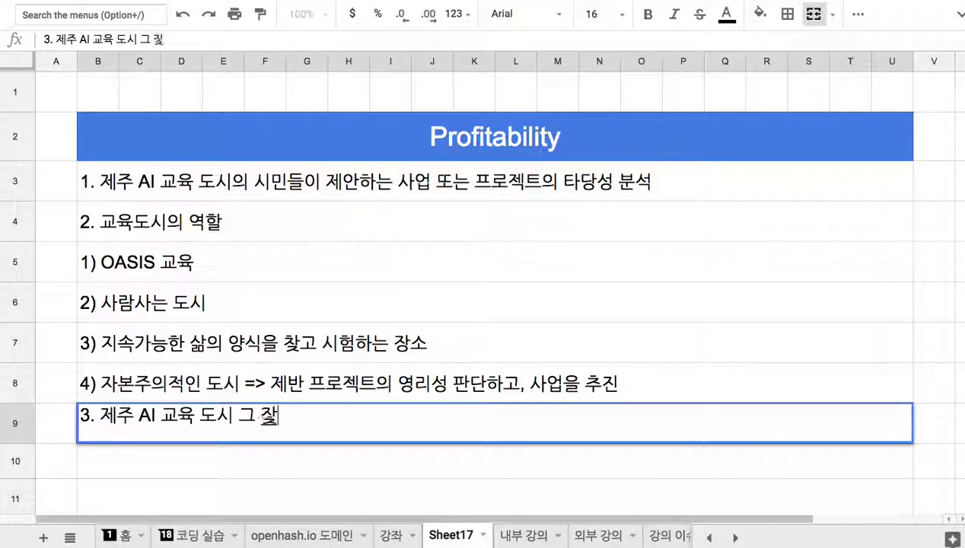
type("시범 ")
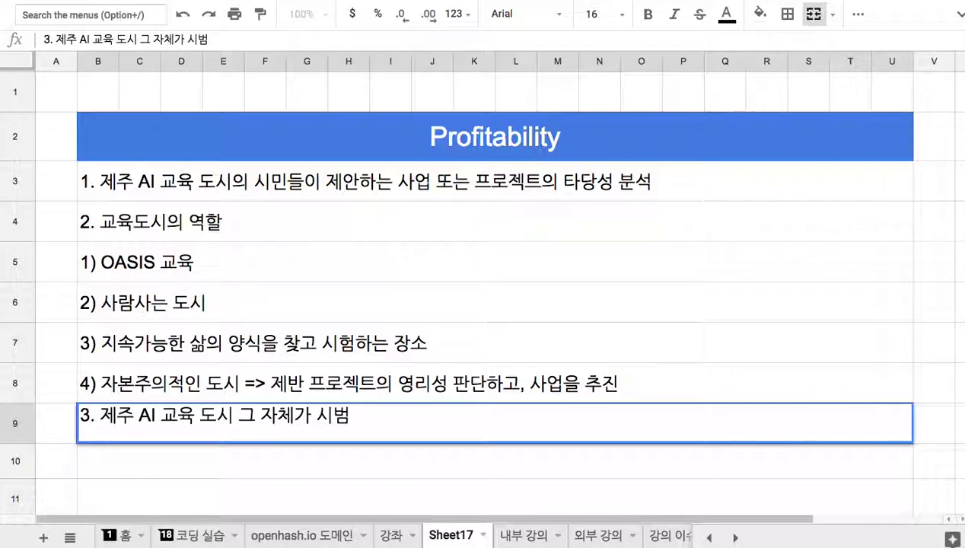
type("적으로 ")
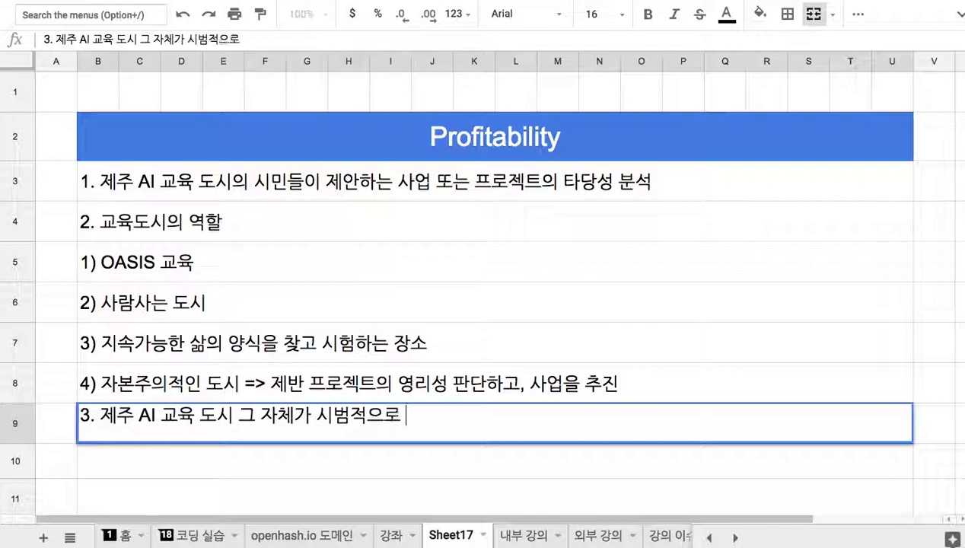
type("수익성 분석 댓")
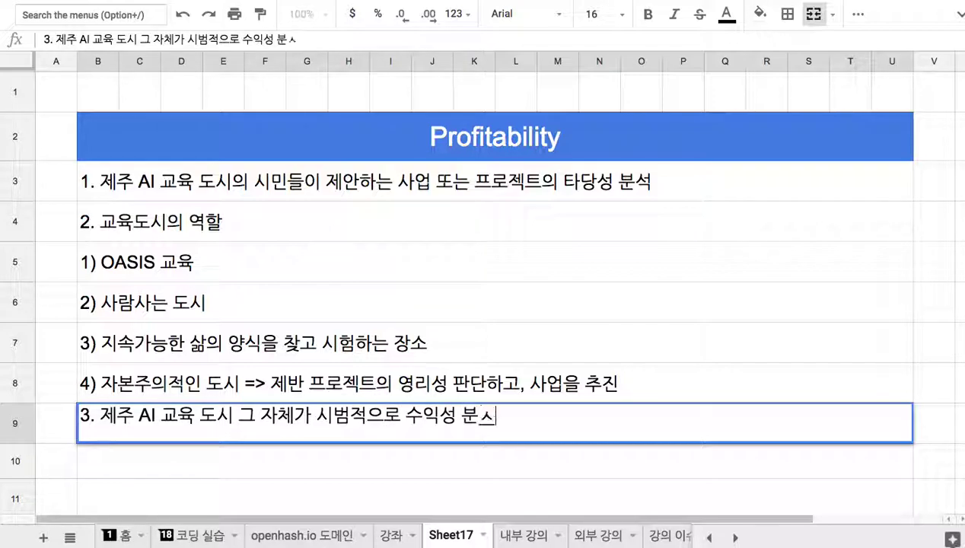
type("상")
key("Return")
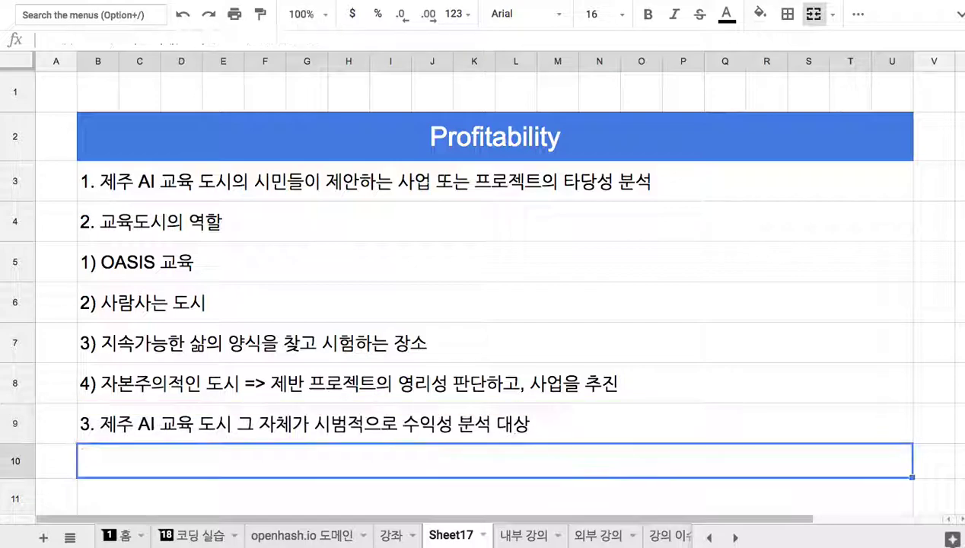
Step: Enter the fourth main item "4. Production 수풀을 구성하는 제반 수풀들의 수익성을 분석" in row 10
type("4. ")
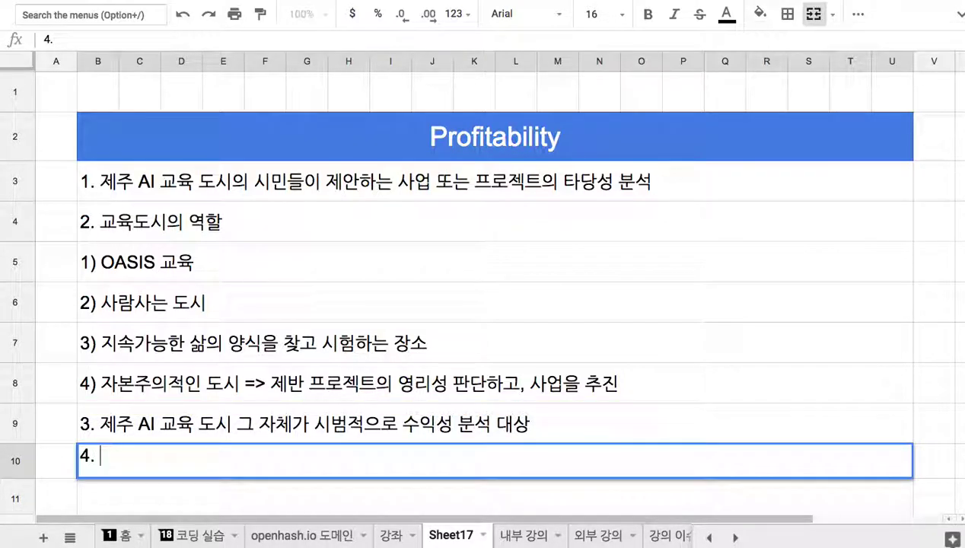
type("Product")
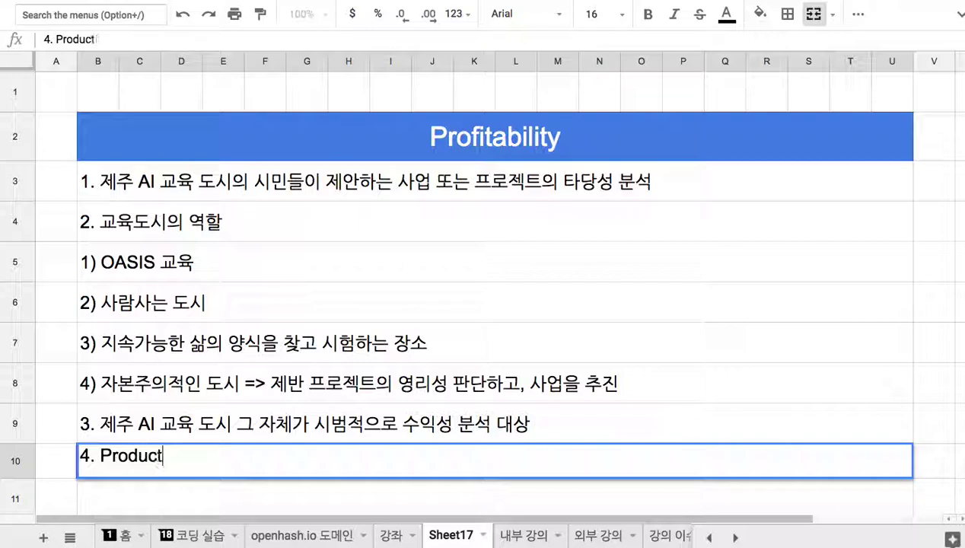
type("ion ㅅ수풀을 구설")
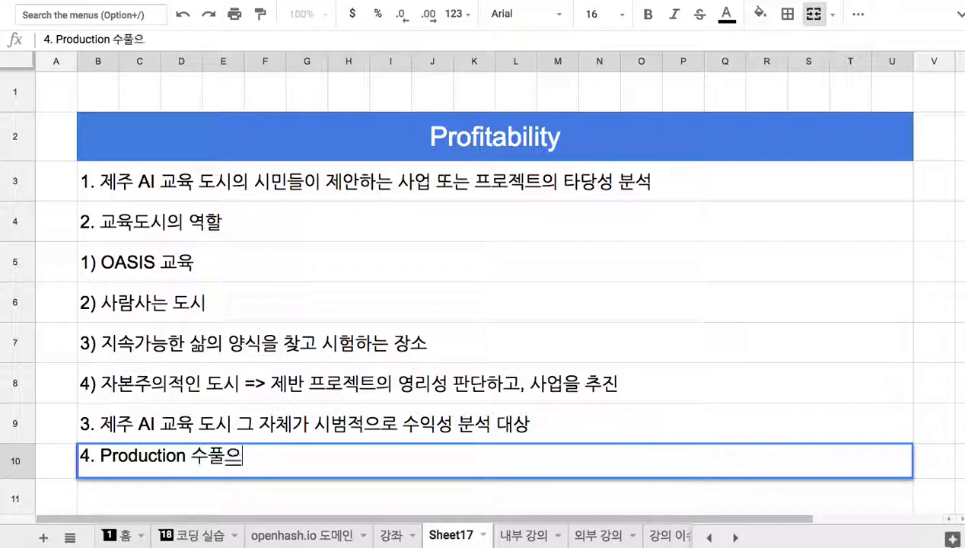
type("하는 제반 수플")
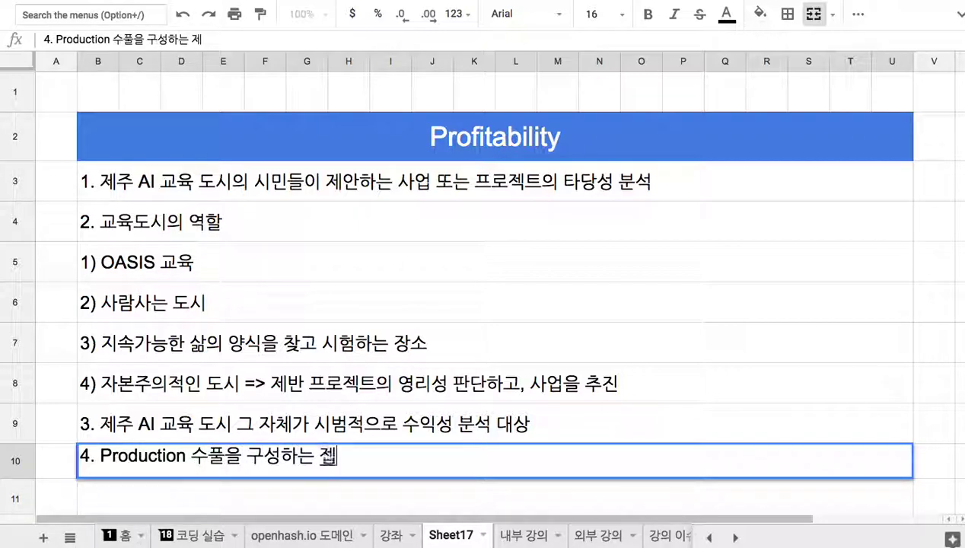
type("들의 수")
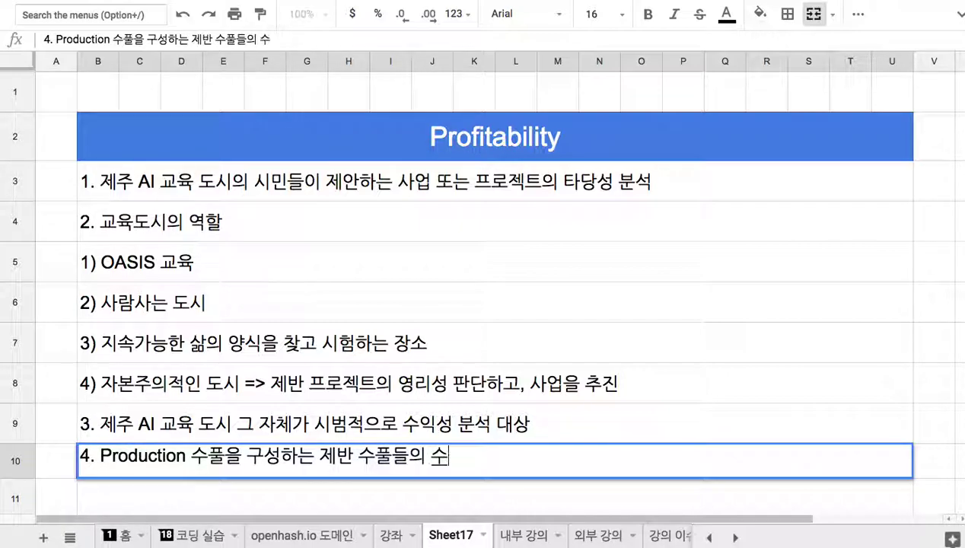
type("이익성을 분석")
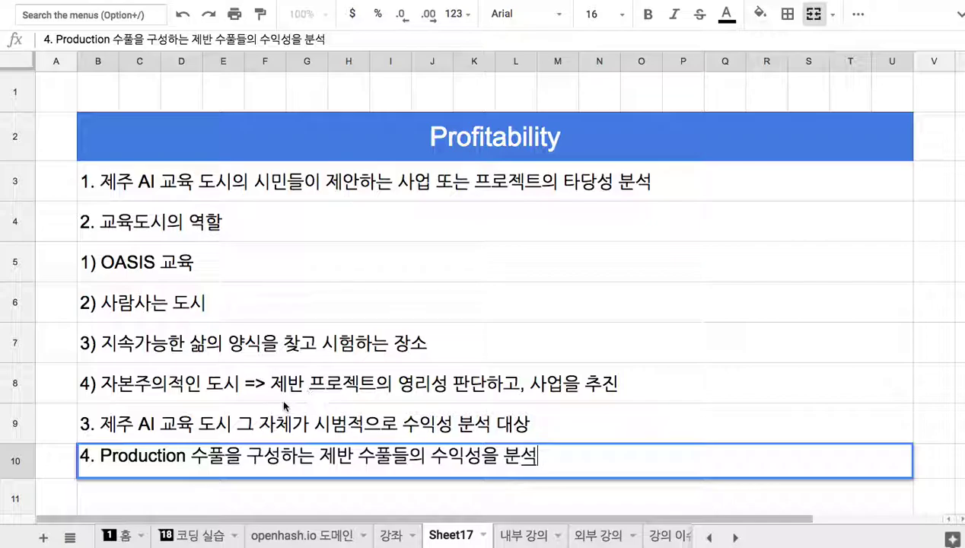
Step: Examine the PRODUCTION branch of the chart on the 코딩 실습 sheet
left_click(194, 535)
scroll(286, 425, "down", 15)
scroll(282, 416, "down", 10)
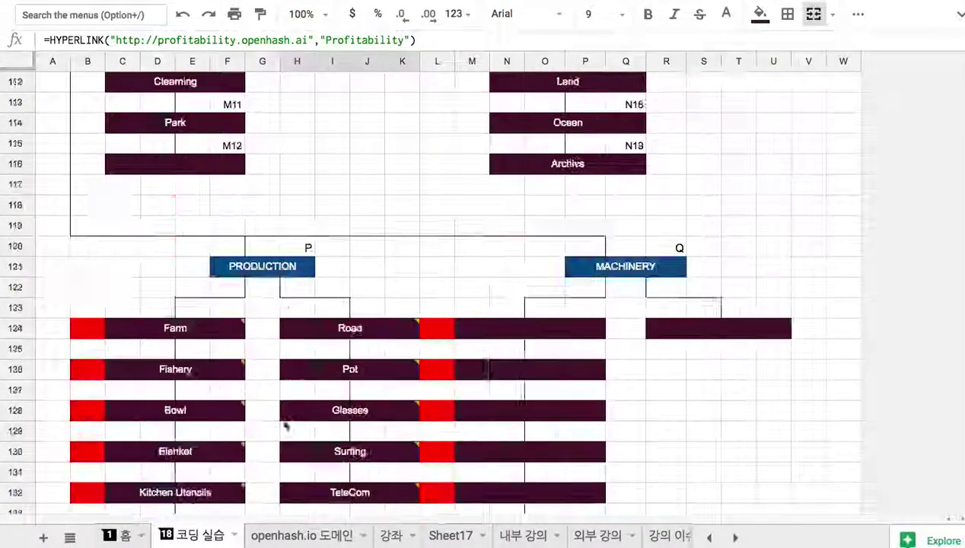
scroll(340, 438, "up", 2)
Step: Switch to the 제주 AI 교육 도시 web page headed 妥 and clear the text selection on its subtitle
left_click(283, 106)
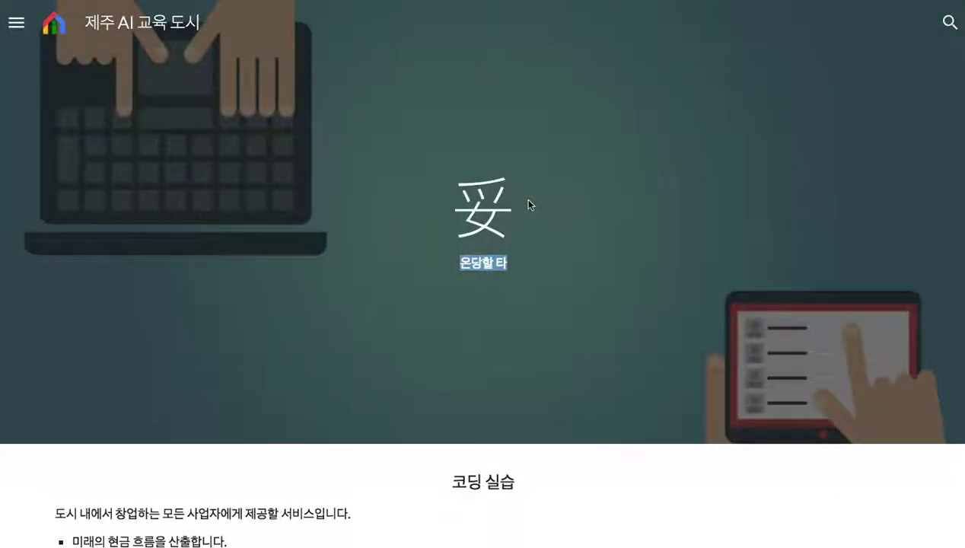
left_click(386, 147)
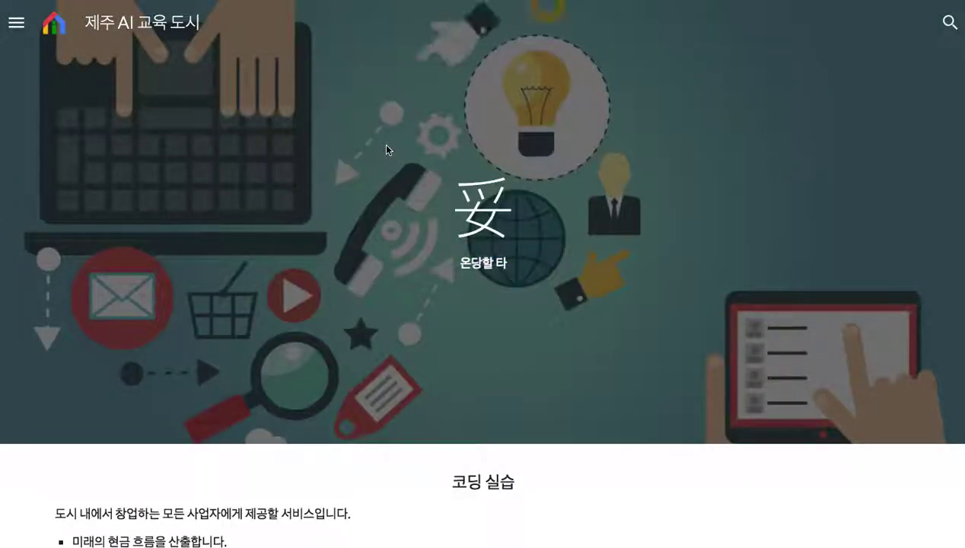